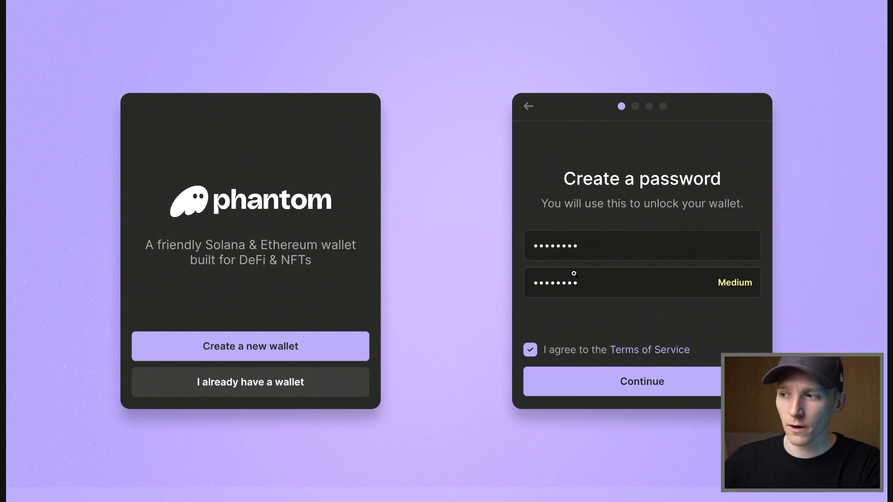
- Advance Phantom's new-wallet setup through the recovery phrase to the all-done screen
key(Right)
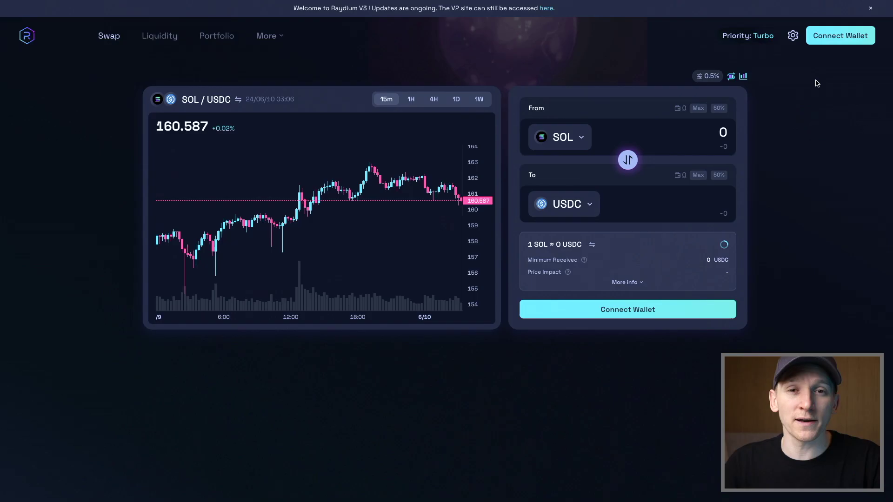
- Connect the Phantom wallet to Raydium, revealing uninstalled wallets to find it
click(835, 39)
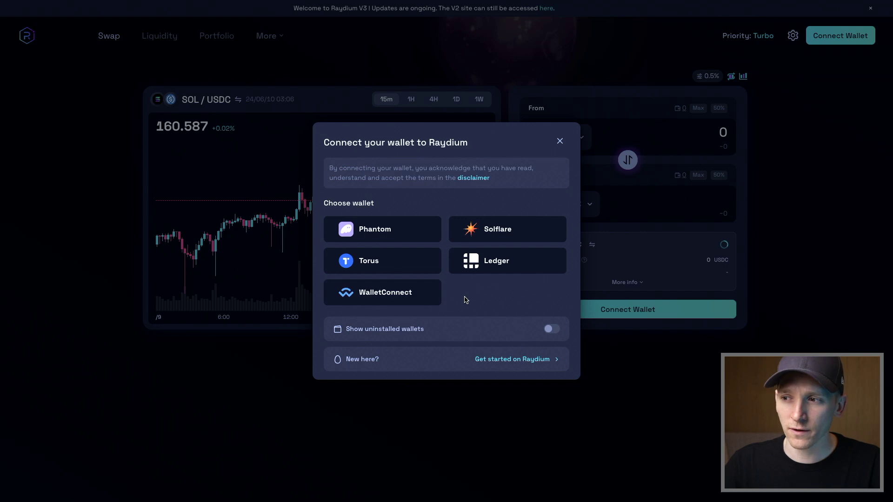
click(550, 330)
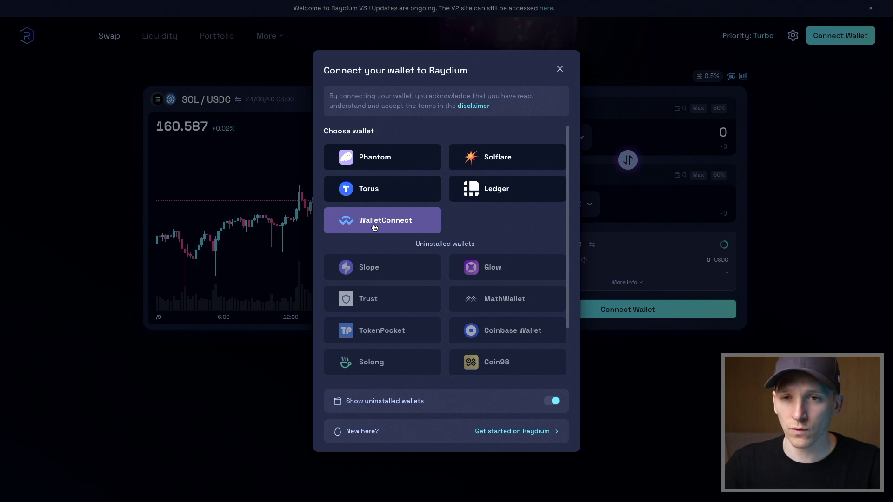
click(367, 159)
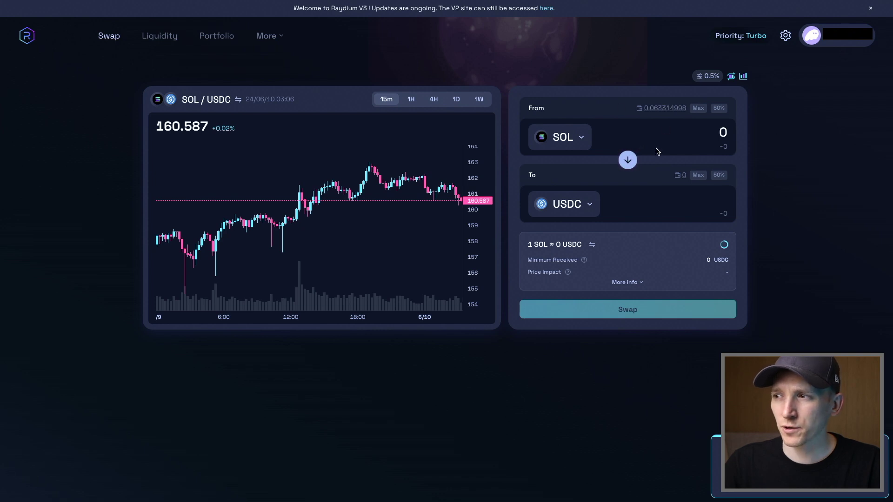
- Enter 0.053314998 as the SOL amount to sell, keeping SOL as the selling token
click(688, 139)
text(0.053314998)
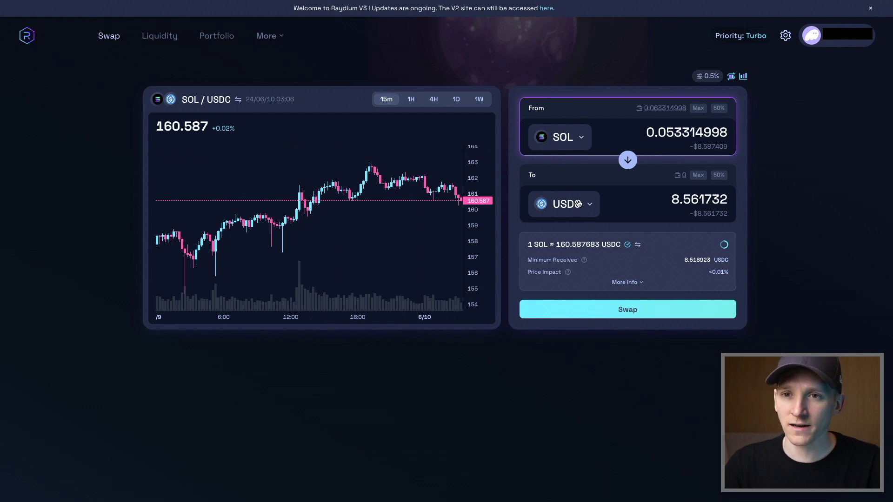
click(571, 138)
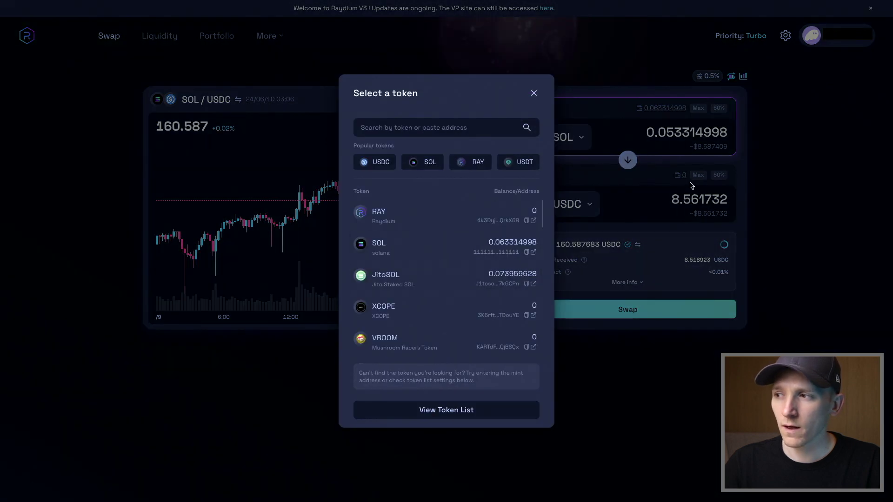
click(775, 148)
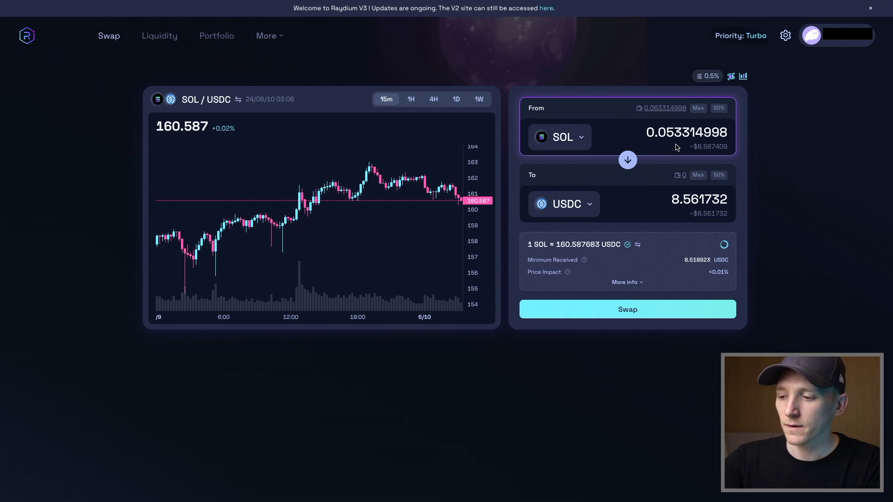
- Bring up the Phantom wallet popup showing the $23.42 balance and Account 1's Solana address
key(alt+shift+p)
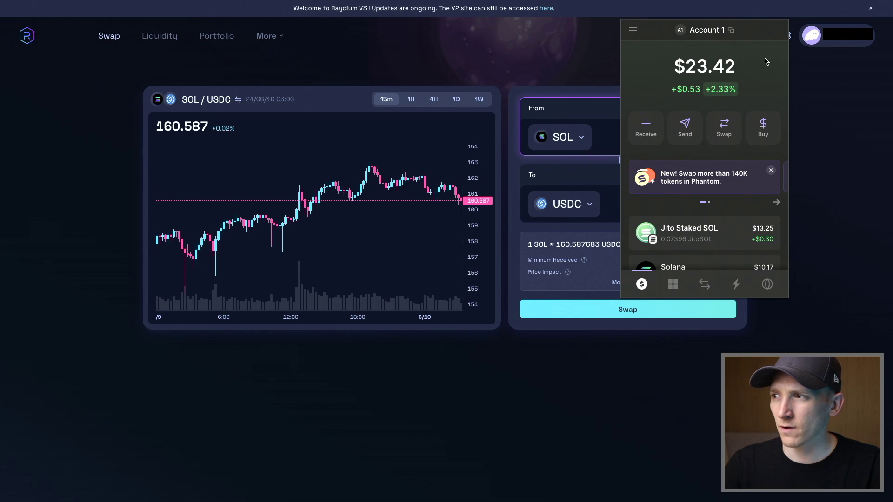
mouse_move(733, 32)
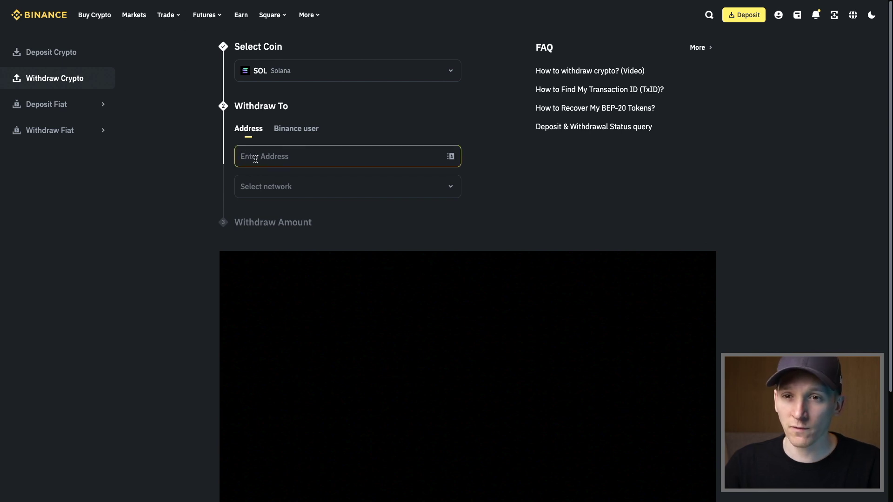
- Set the Binance SOL withdrawal to the pasted Phantom address for the MAX available amount
click(255, 159)
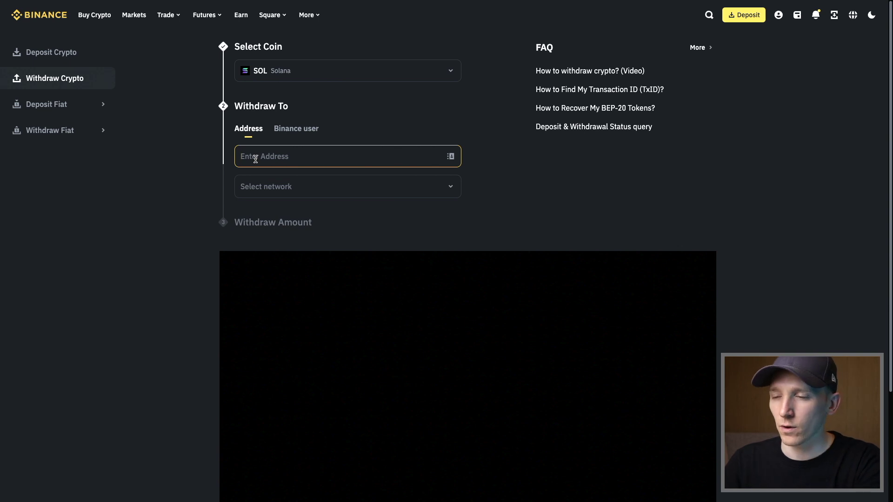
key(ctrl+v)
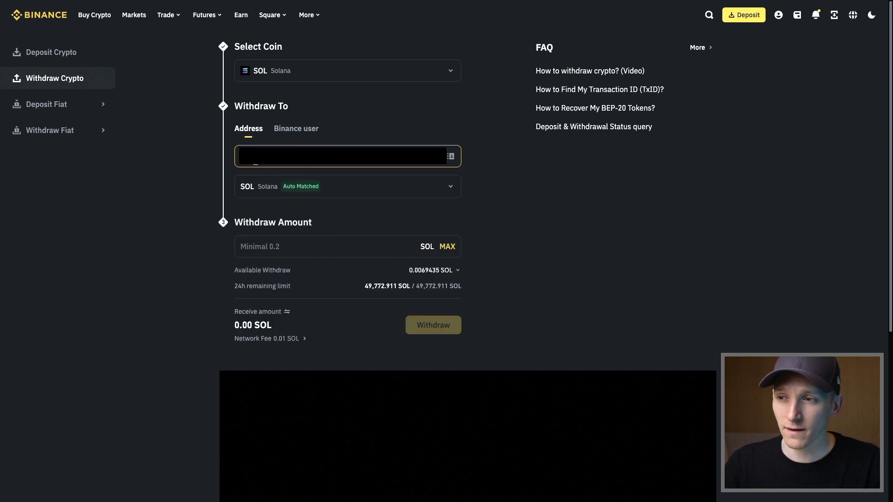
click(448, 247)
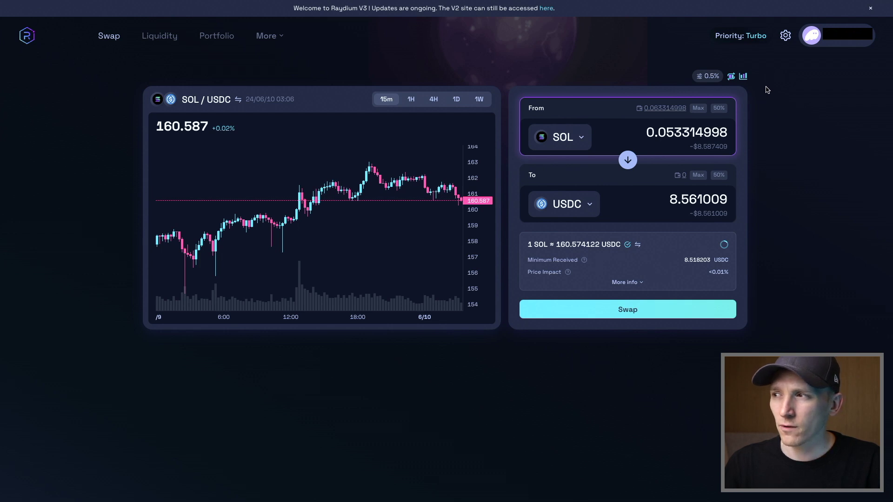
- Try 1% slippage tolerance in swap settings, then revert to 0.5% and close settings
click(786, 37)
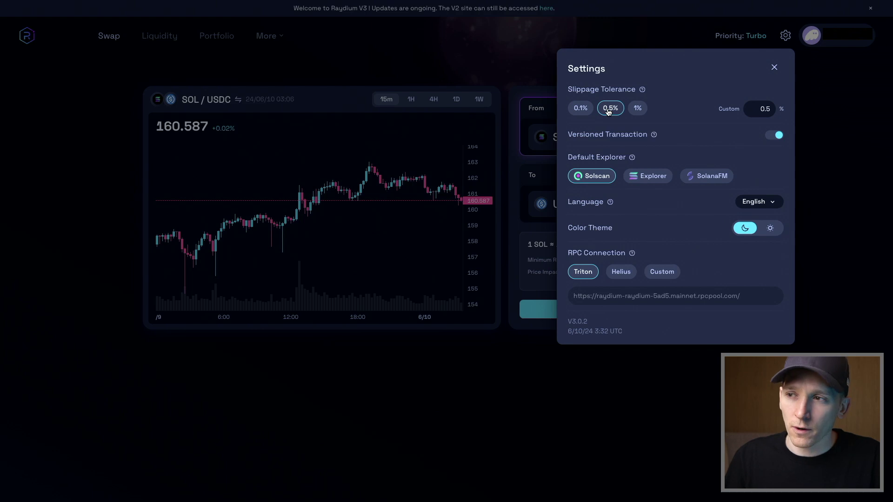
click(637, 108)
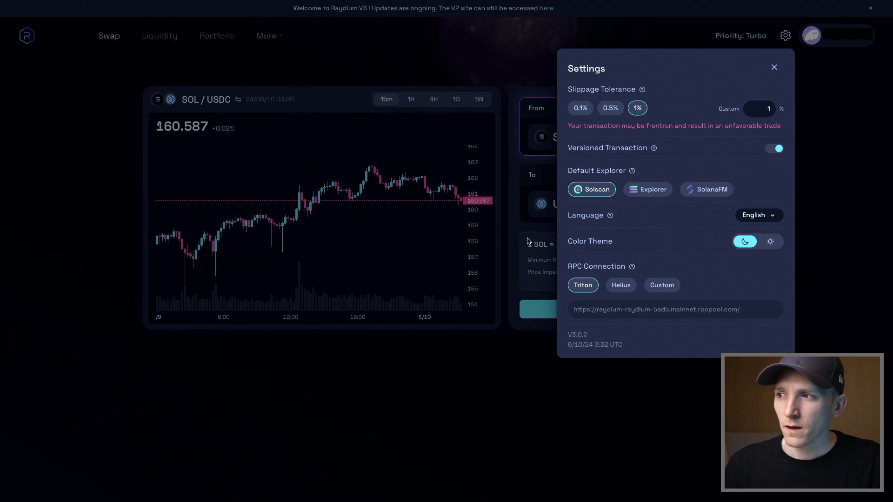
click(610, 111)
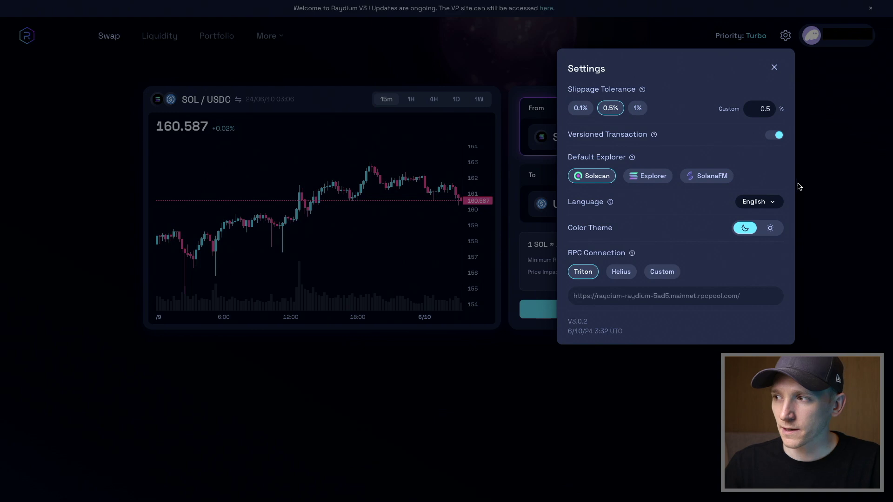
click(838, 159)
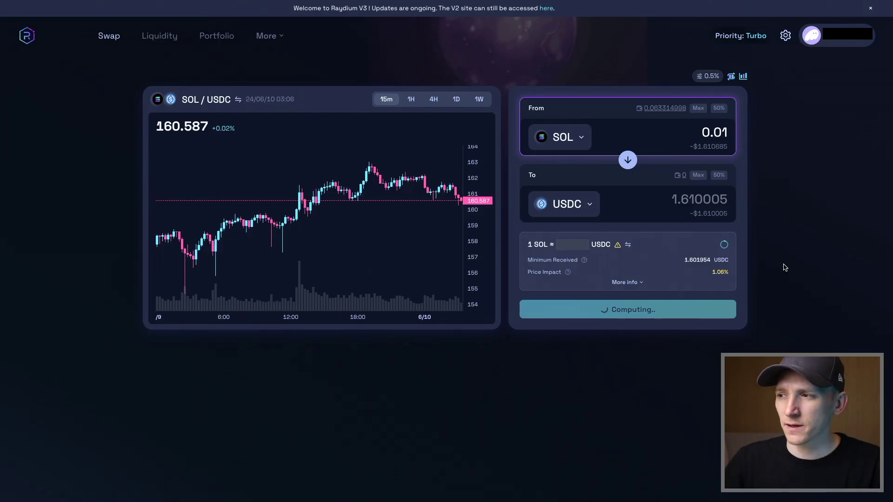
- Bring up the receiving-side token picker listing USDC, SOL, RAY and USDT
click(576, 207)
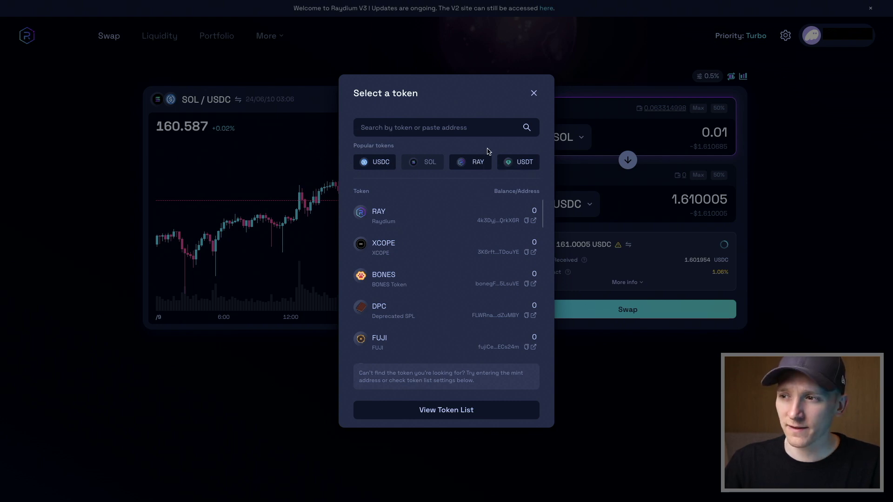
- Enable the Jupiter Token List and User Added Token List in token list settings
click(433, 411)
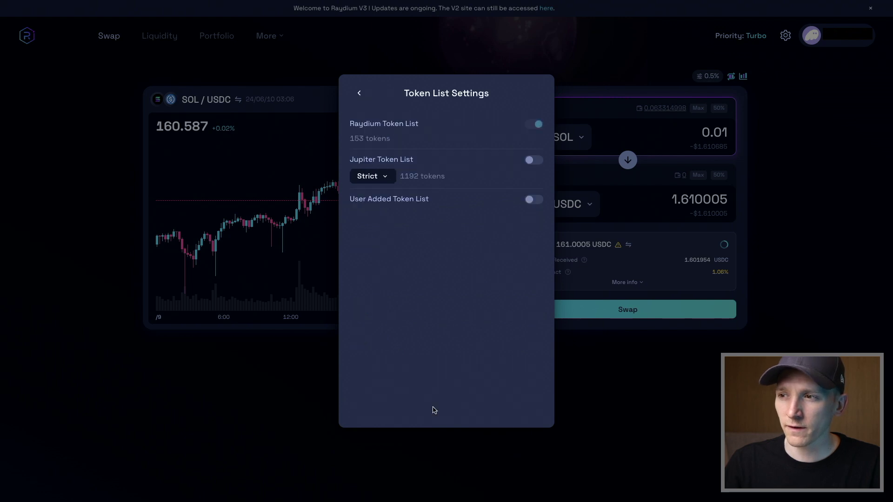
click(530, 160)
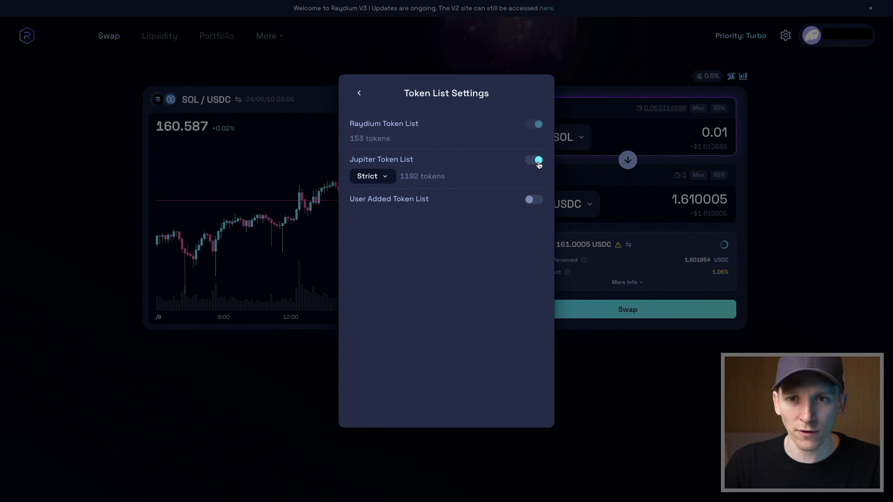
click(534, 201)
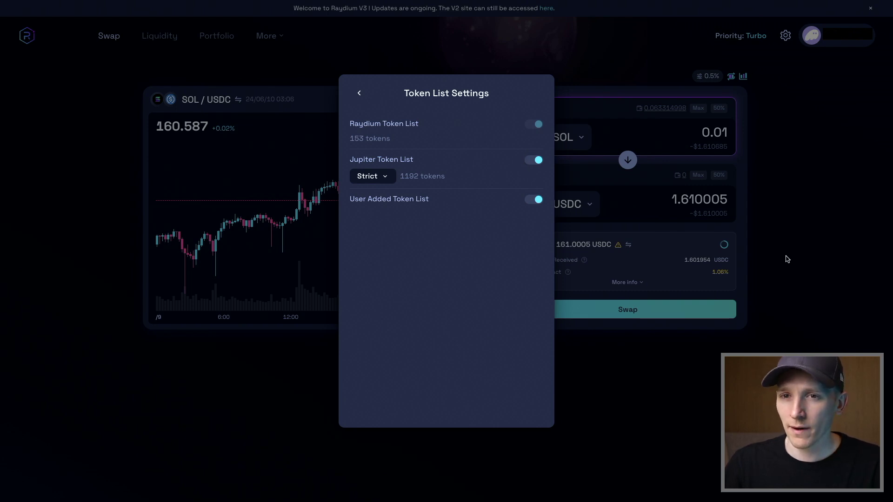
click(787, 259)
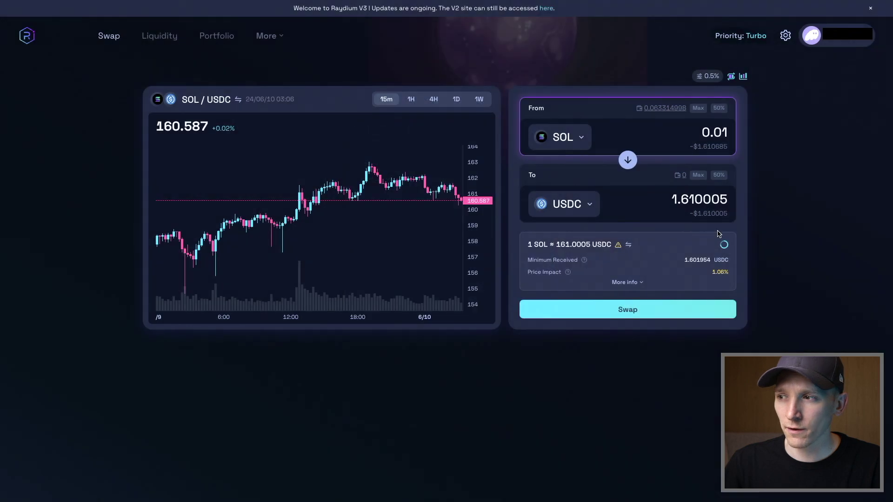
- Search 'usdc' and keep USDC as the receive token, then switch to GeckoTerminal
click(577, 197)
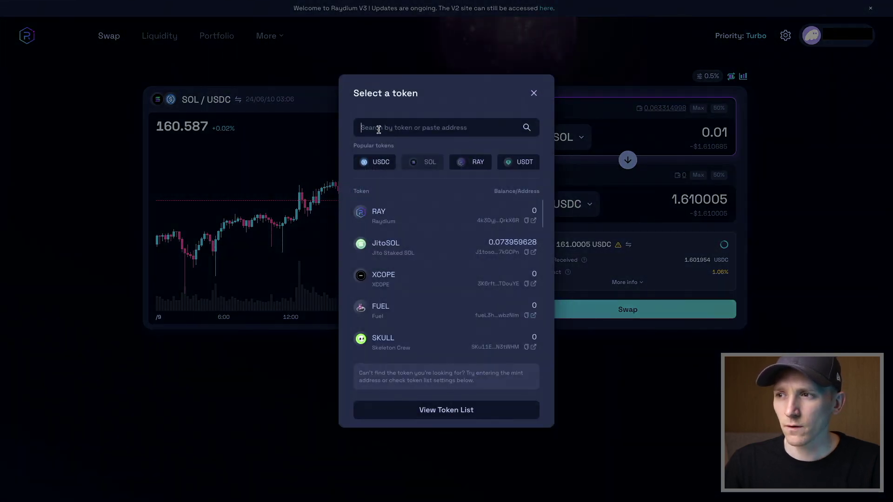
text(usdc)
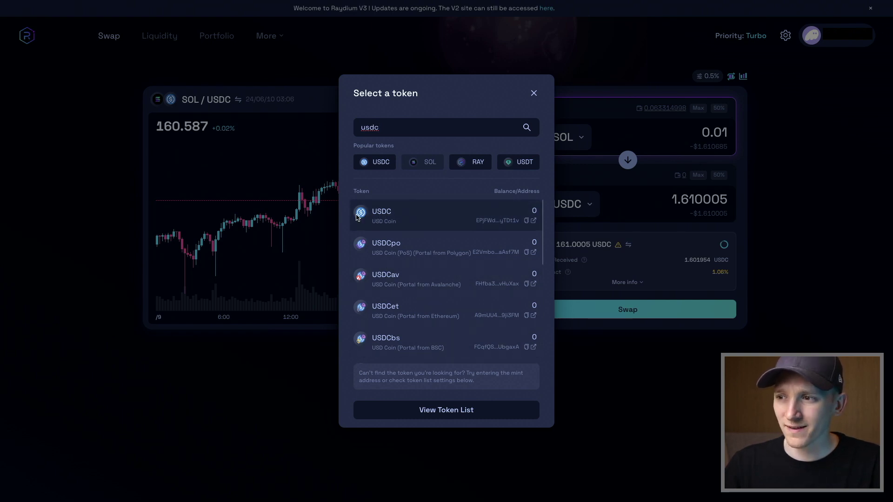
click(384, 219)
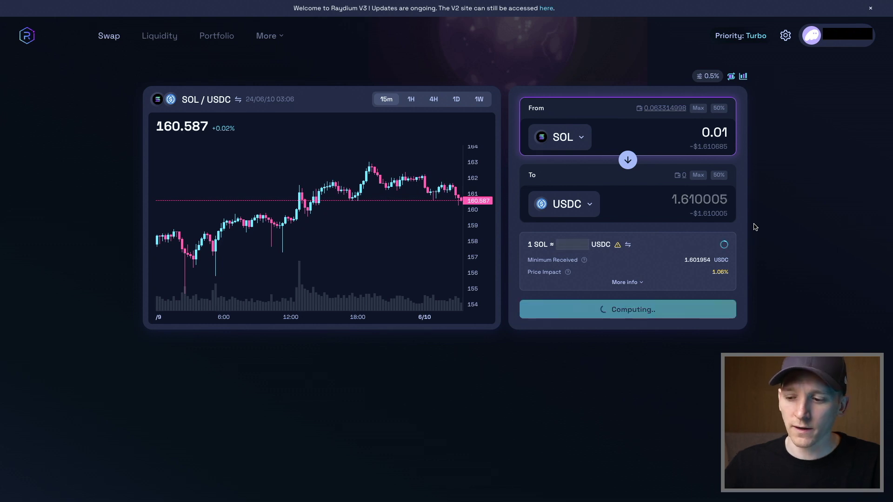
key(ctrl+Tab)
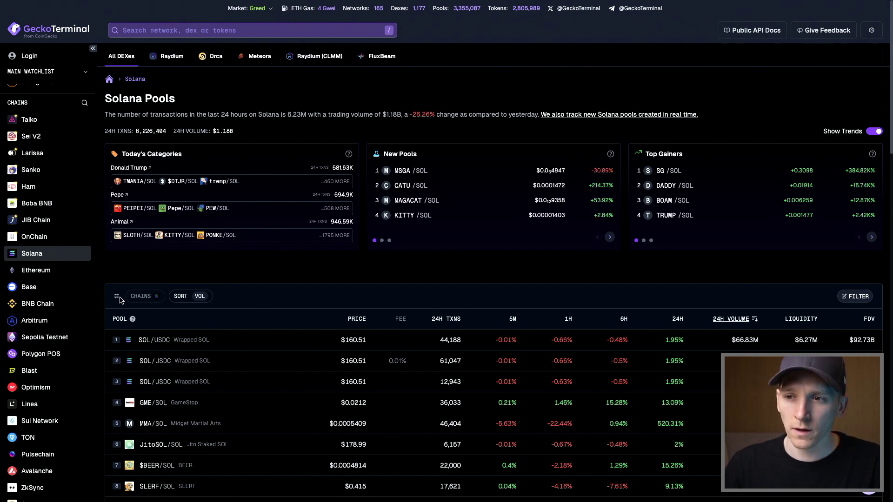
- Open GeckoTerminal's SOL/USDC Raydium CLMM pool and copy the USDC contract address
scroll(326, 246, down, 2)
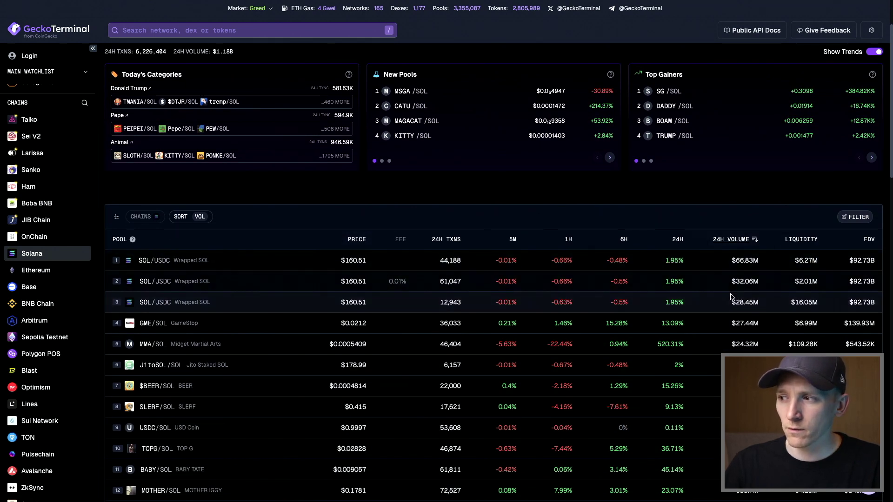
scroll(737, 300, down, 1)
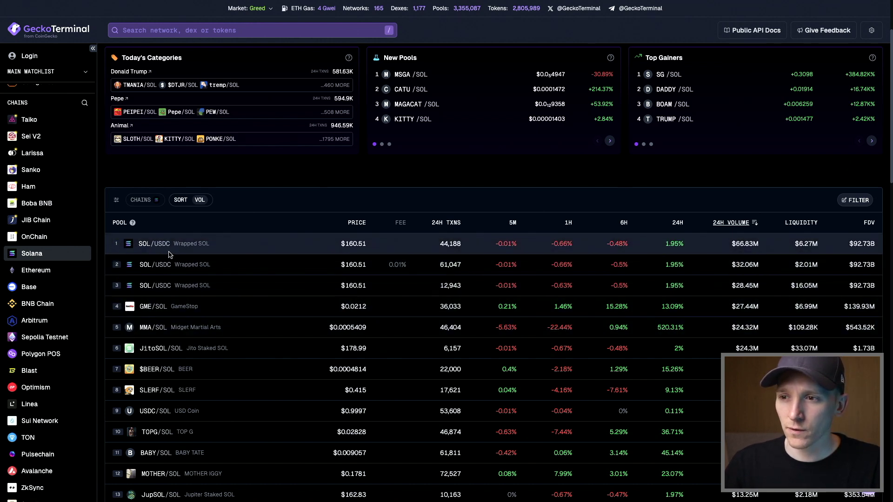
click(163, 269)
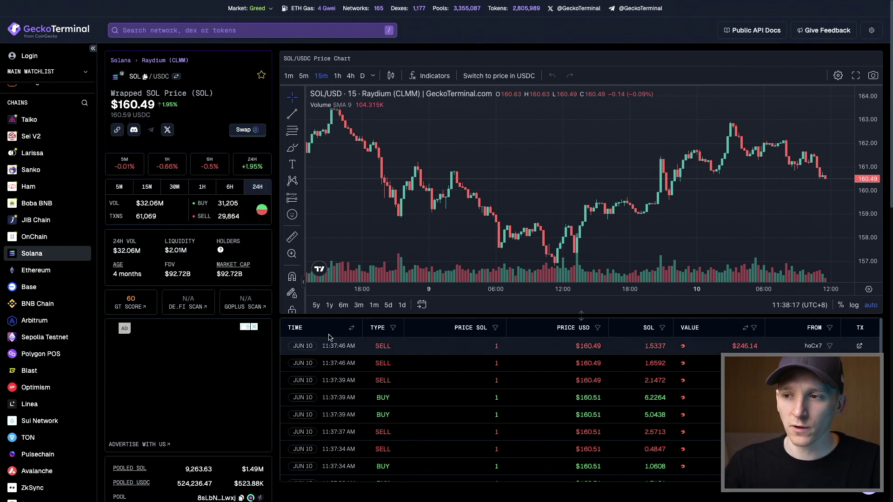
scroll(263, 388, down, 5)
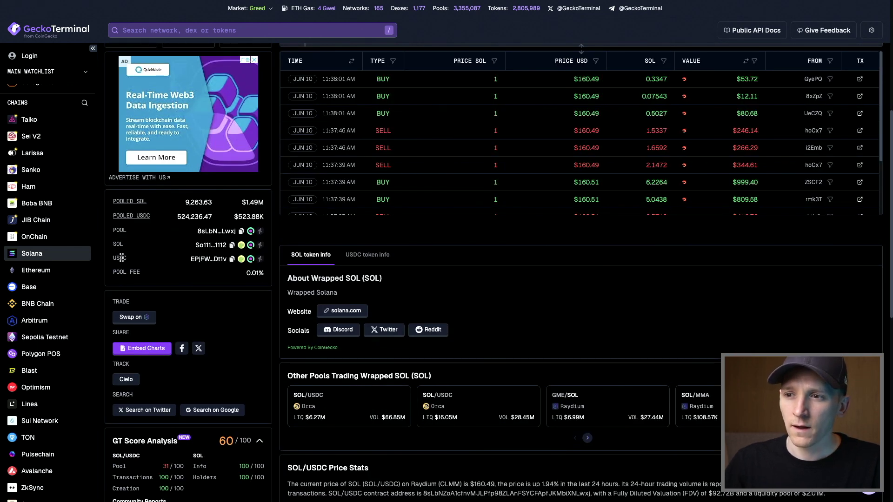
click(232, 259)
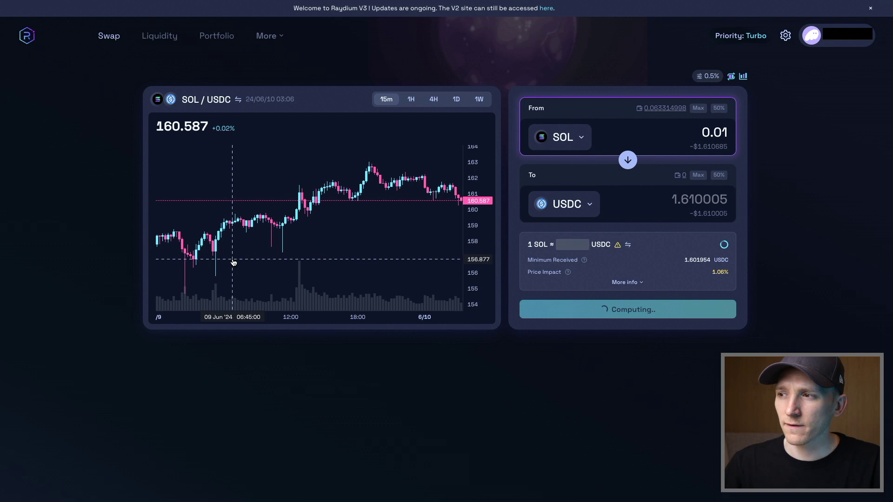
- Paste the copied USDC contract address into the receive-token search and select the matching USDC
click(555, 208)
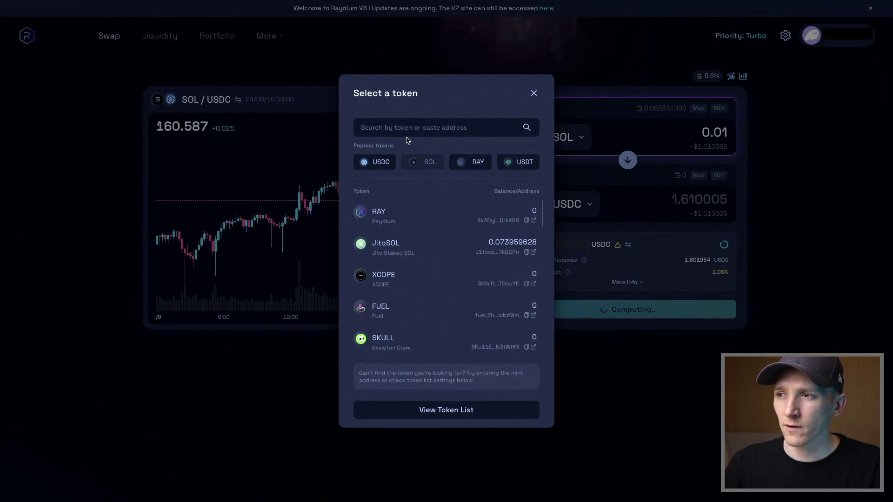
click(390, 127)
key(ctrl+v)
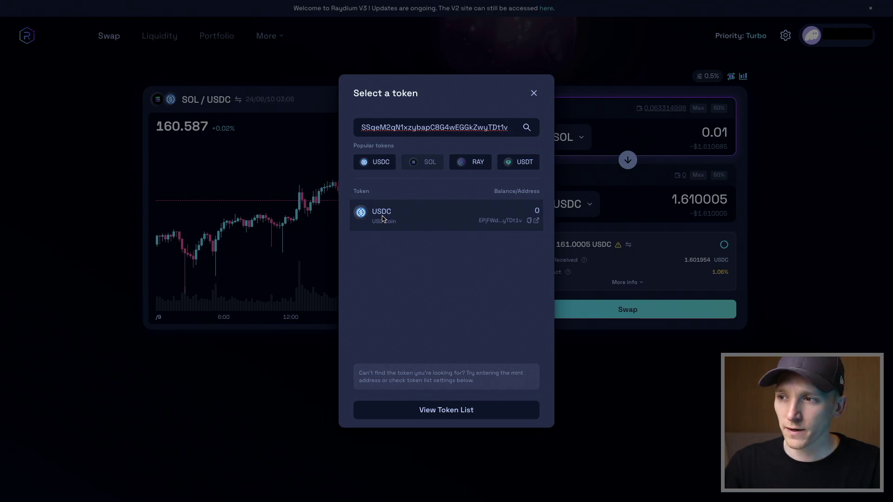
click(382, 217)
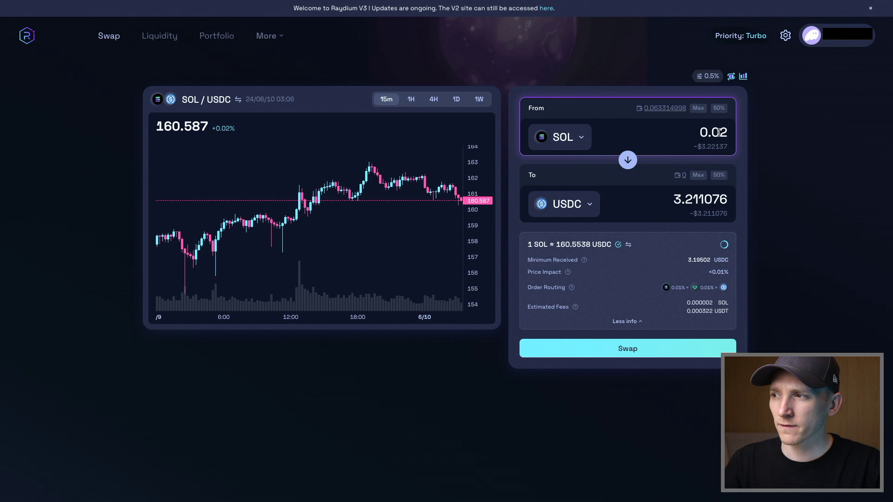
- Check the estimated ~3.21 USDC output and routing, then submit the 0.02 SOL swap
drag(668, 198, 730, 206)
click(672, 198)
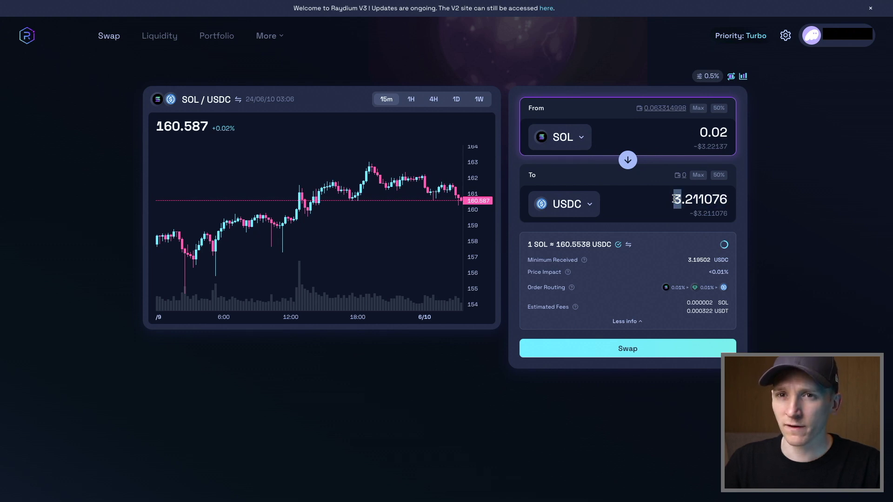
double_click(671, 199)
click(719, 199)
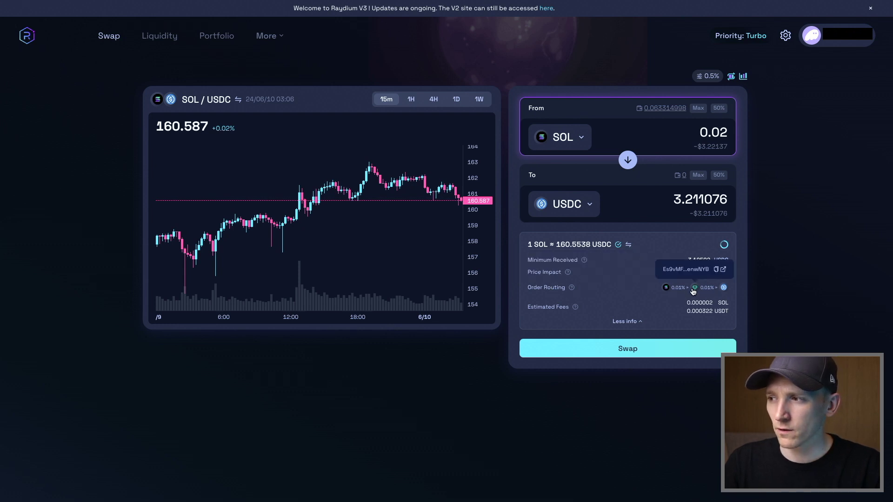
mouse_move(697, 292)
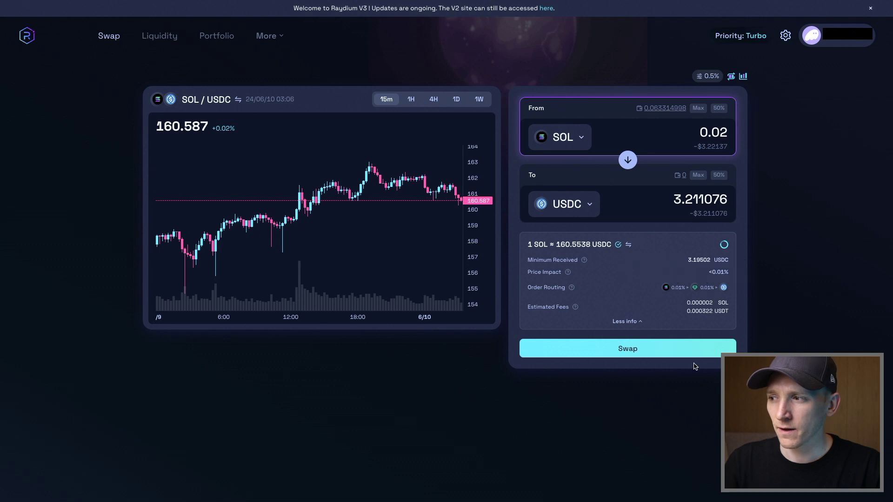
click(651, 350)
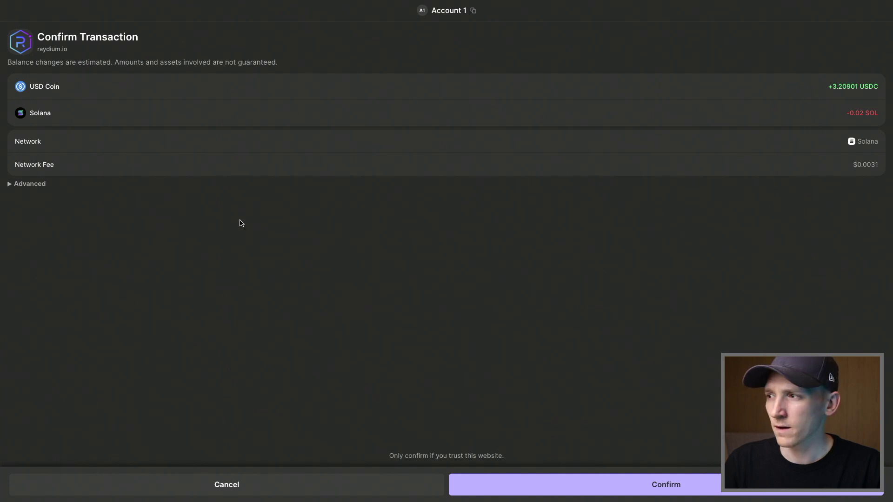
- Confirm the Phantom transaction of -0.02 SOL for +3.20901 USDC
click(664, 480)
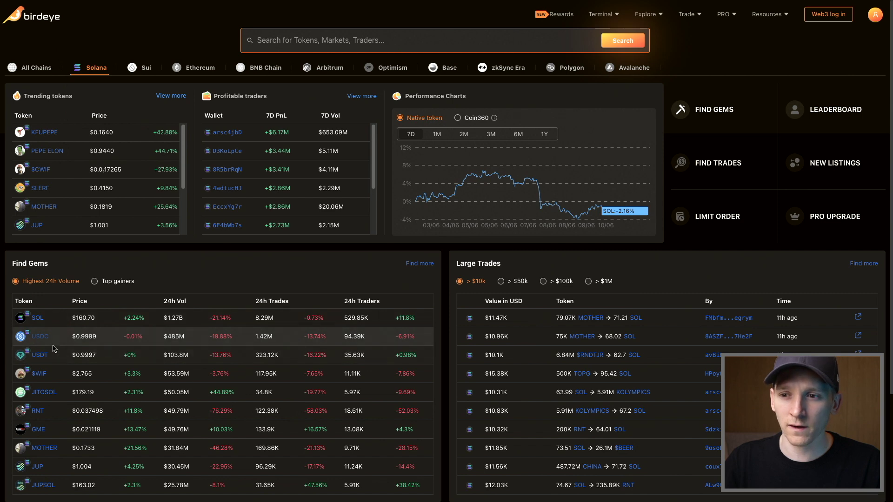
- Select USDC from Birdeye's Find Gems list to show its chart and swap panel
click(37, 339)
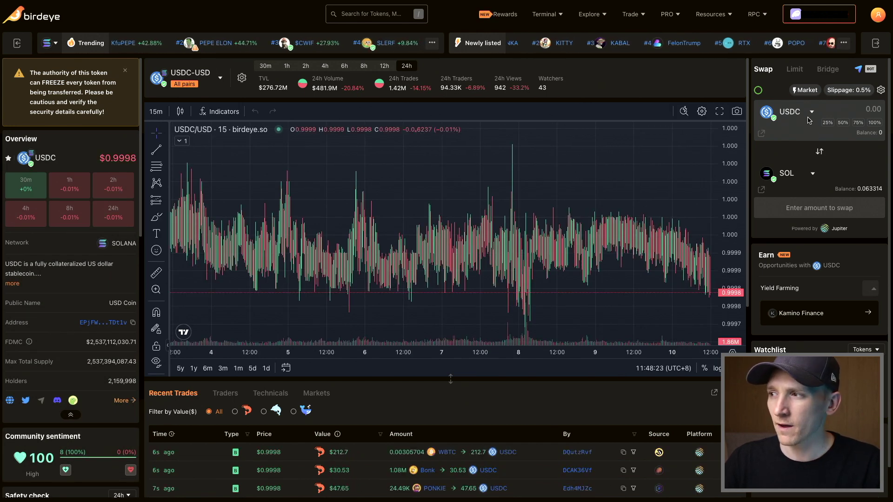
- Flip the pair to SOL→USDC and use 100% of the 0.063264998 SOL balance
click(819, 152)
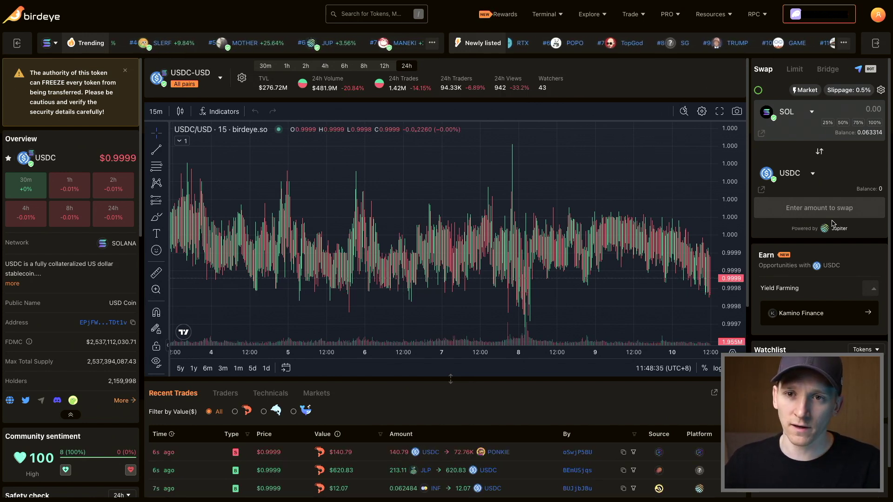
click(858, 123)
click(875, 123)
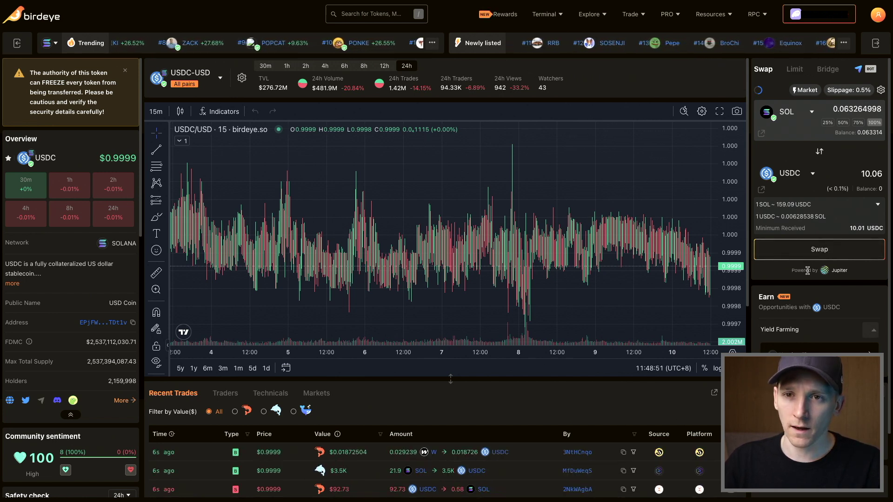
scroll(808, 271, down, 1)
scroll(491, 350, down, 2)
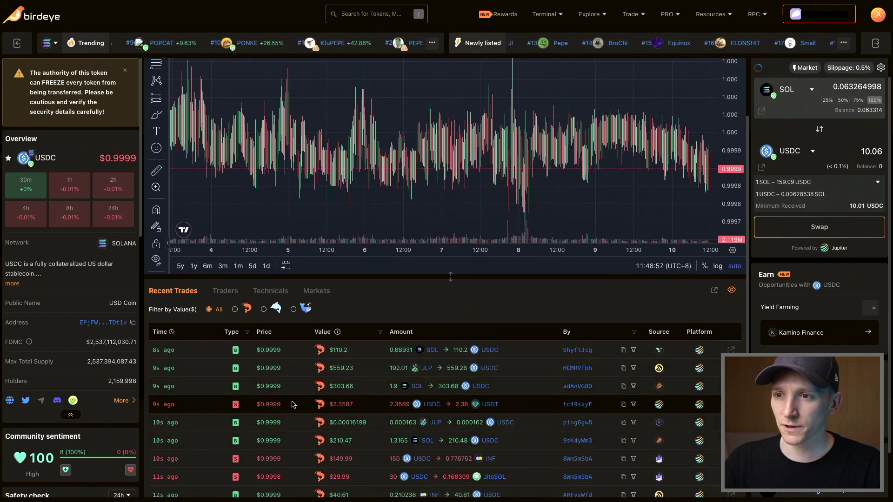
scroll(184, 415, up, 2)
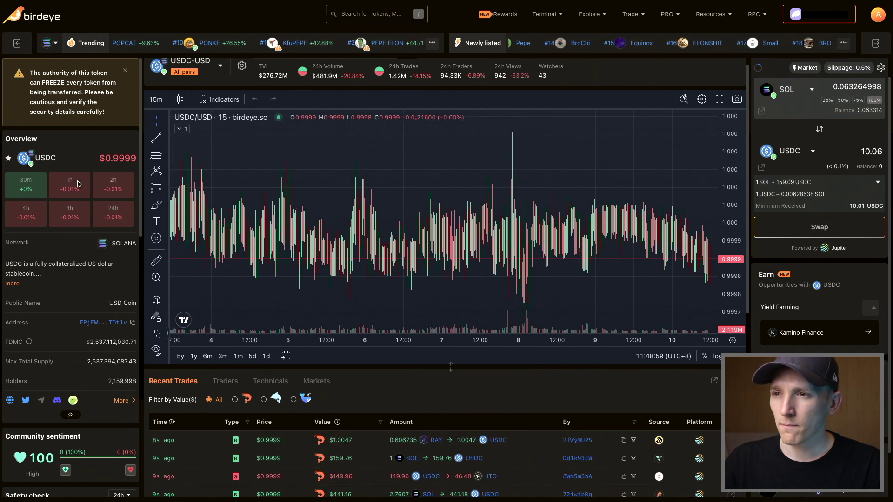